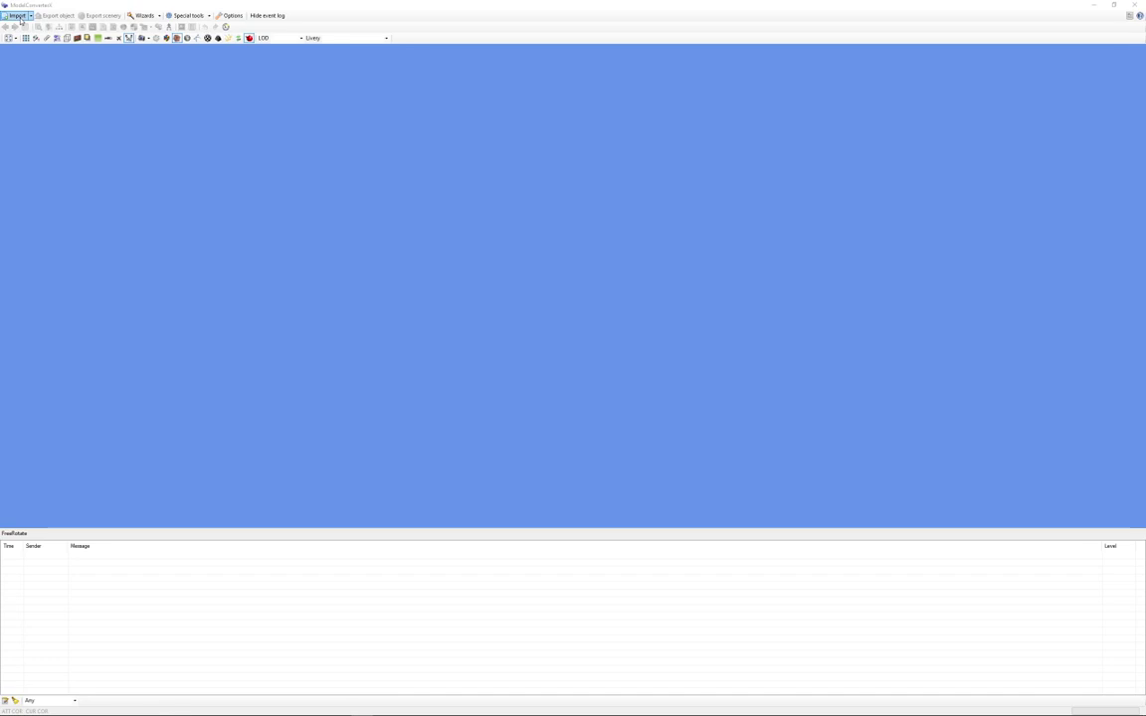
# Import CPAI Convair CV-640.mdl from Airplanes > AI CV-640 CPAI > model.button
pyautogui.click(20, 19)
pyautogui.click(18, 16)
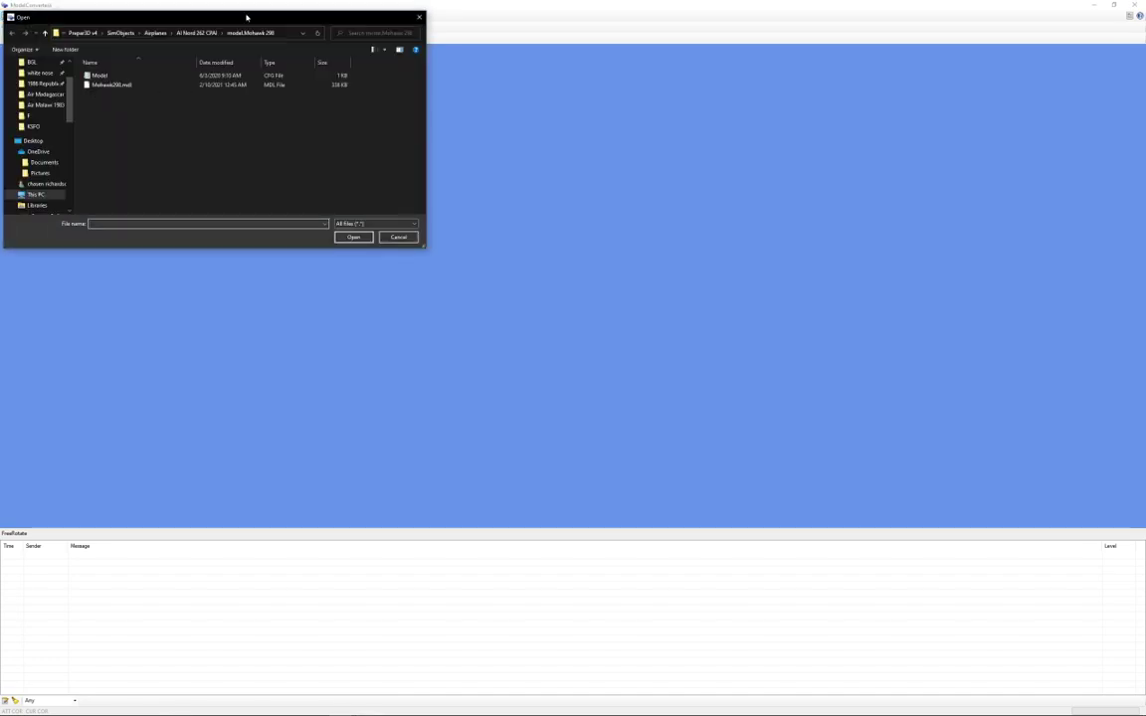
pyautogui.click(155, 33)
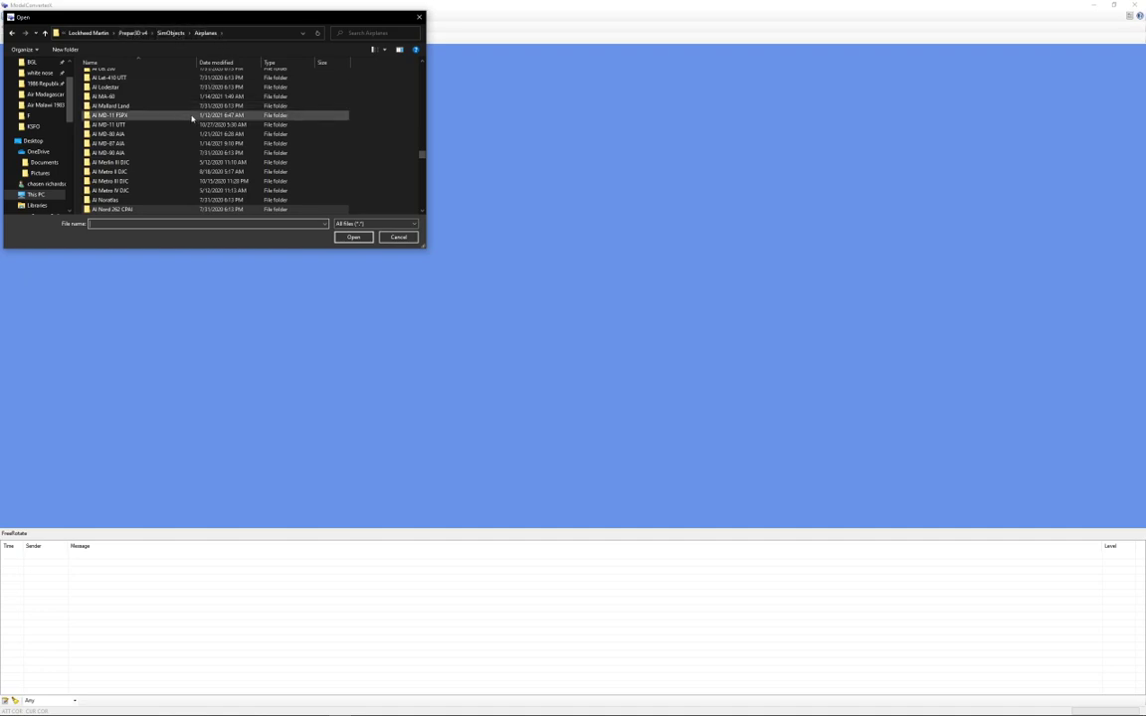
pyautogui.scroll(-2, 189, 117)
pyautogui.scroll(10, 228, 104)
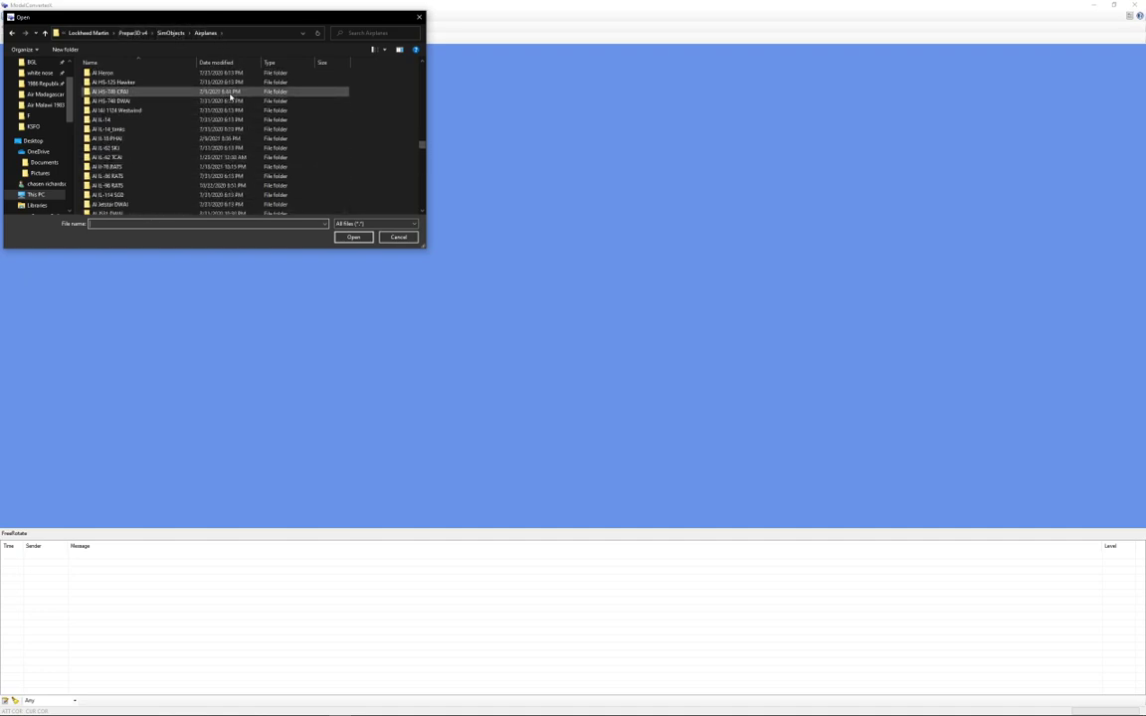
pyautogui.scroll(6, 241, 96)
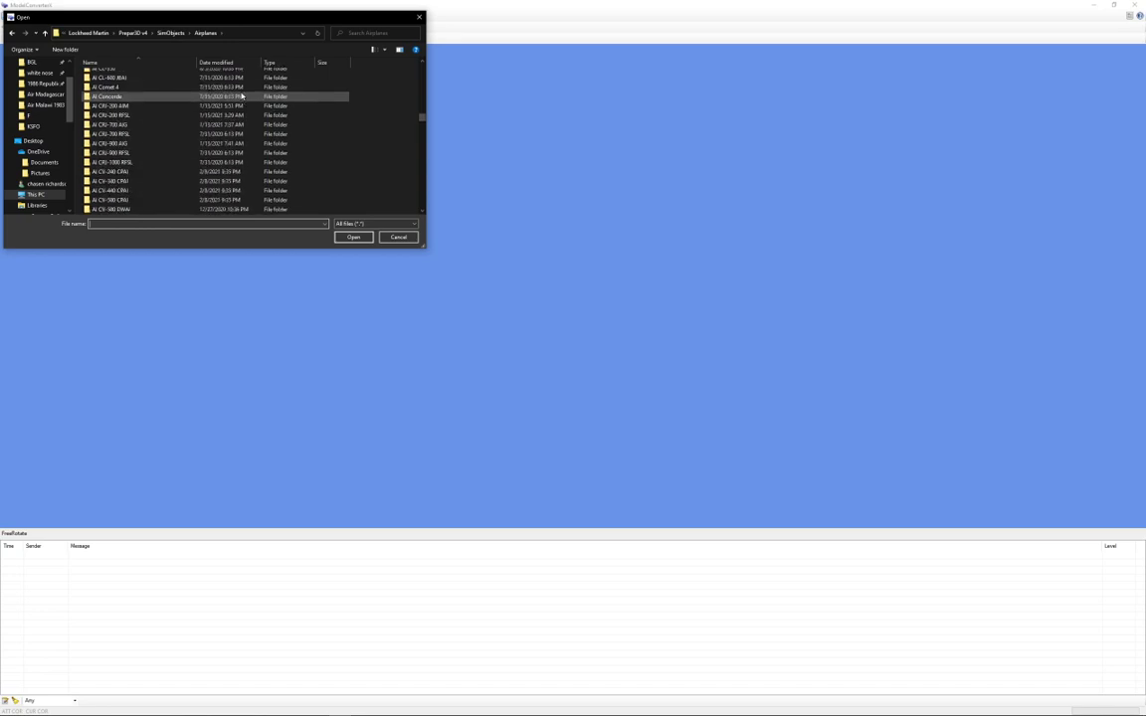
pyautogui.scroll(2, 203, 110)
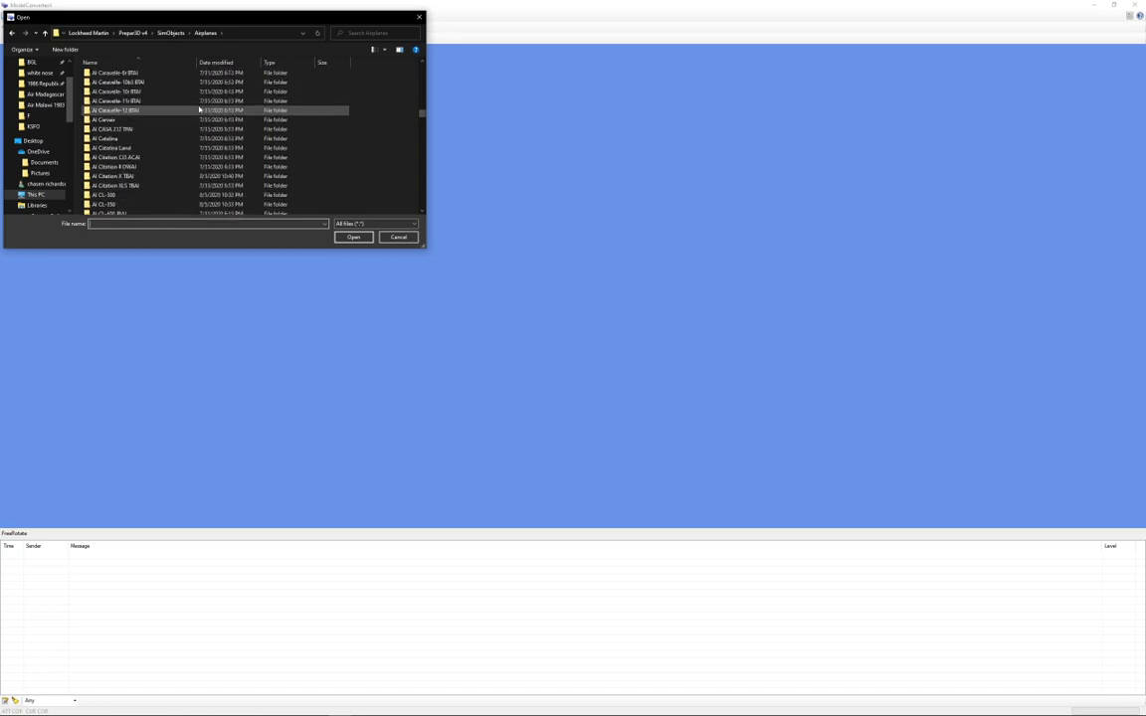
pyautogui.scroll(-5, 199, 110)
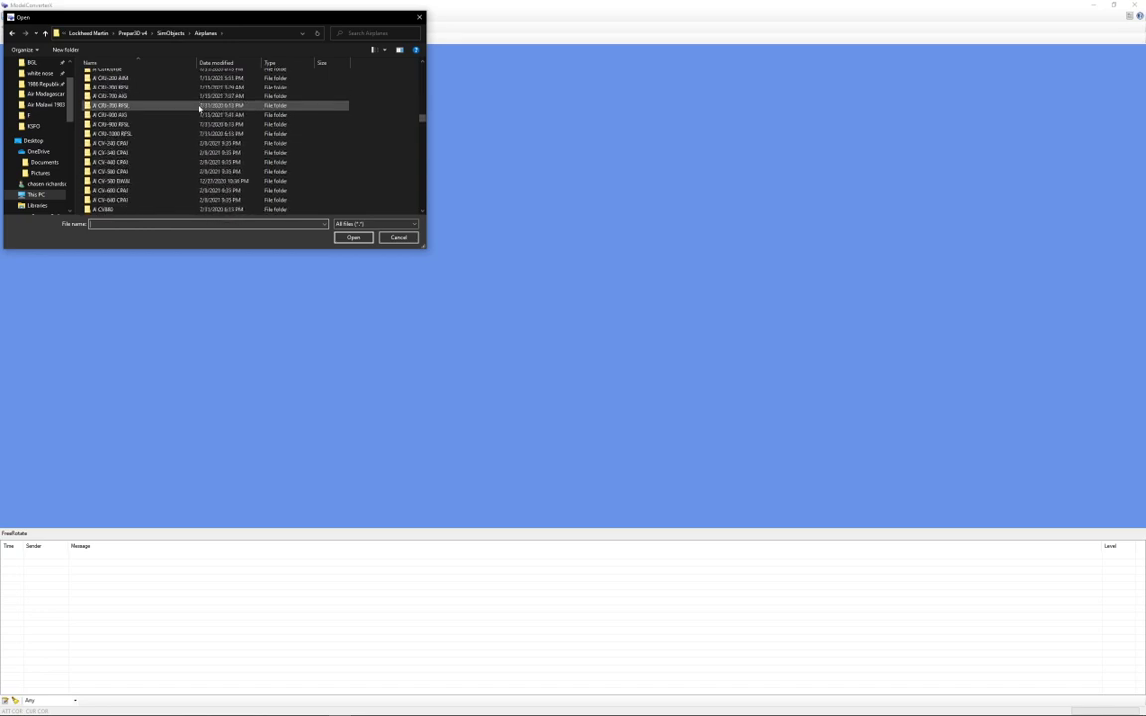
pyautogui.doubleClick(145, 202)
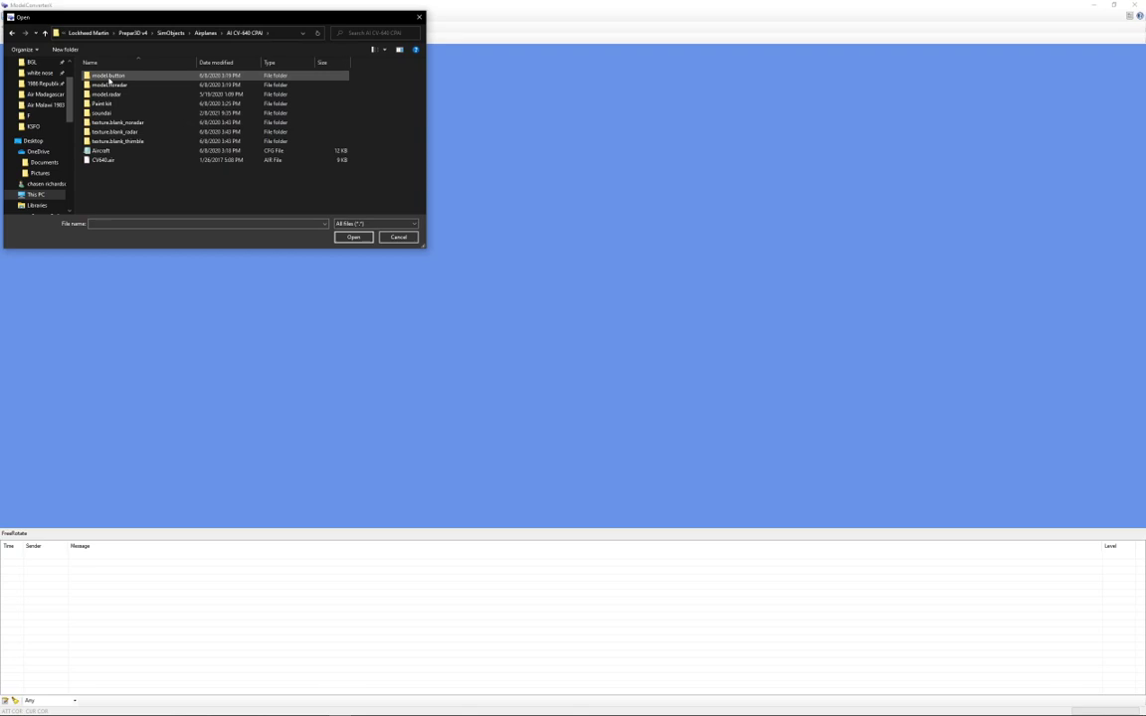
pyautogui.doubleClick(112, 77)
pyautogui.doubleClick(138, 76)
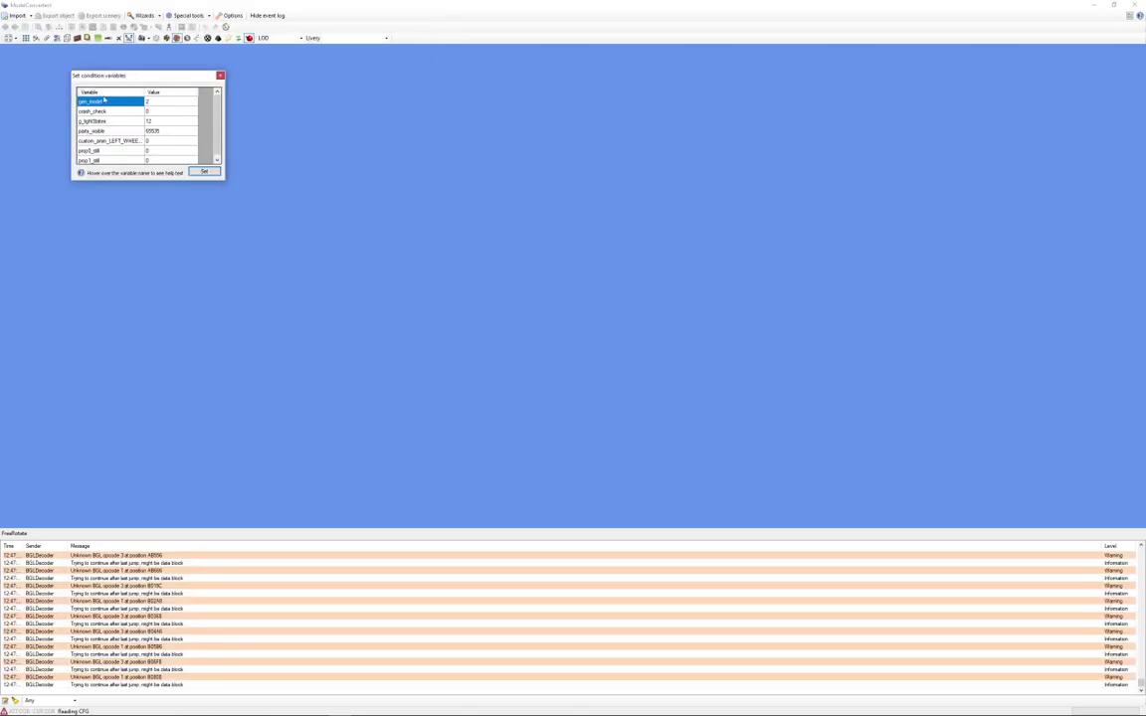
# Accept the default condition variables, then orbit the CV-640 with the animation slider at 200, gear extended
pyautogui.click(204, 172)
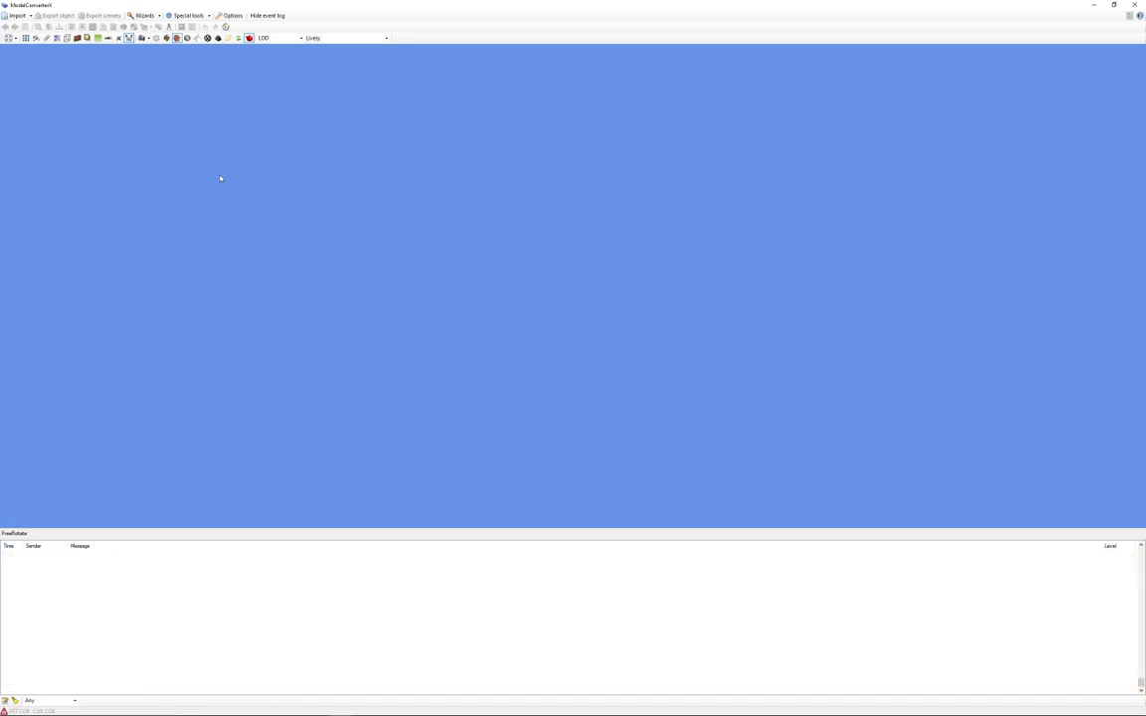
pyautogui.moveTo(458, 375); pyautogui.dragTo(562, 360)
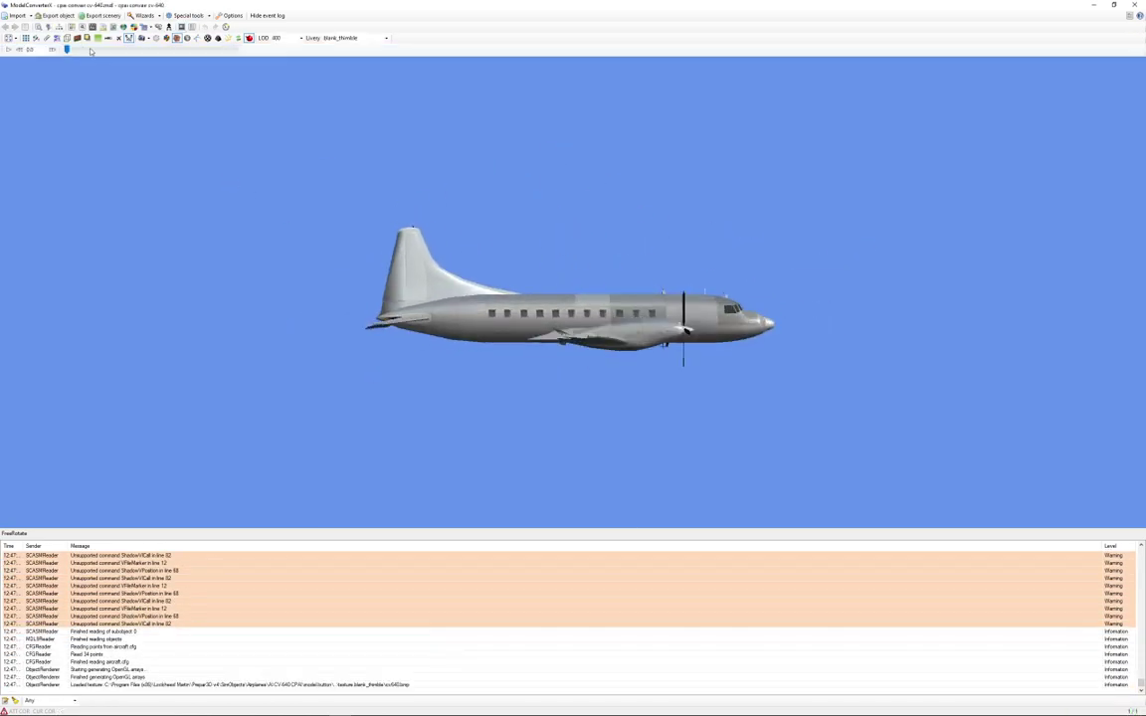
pyautogui.moveTo(65, 49); pyautogui.dragTo(246, 54)
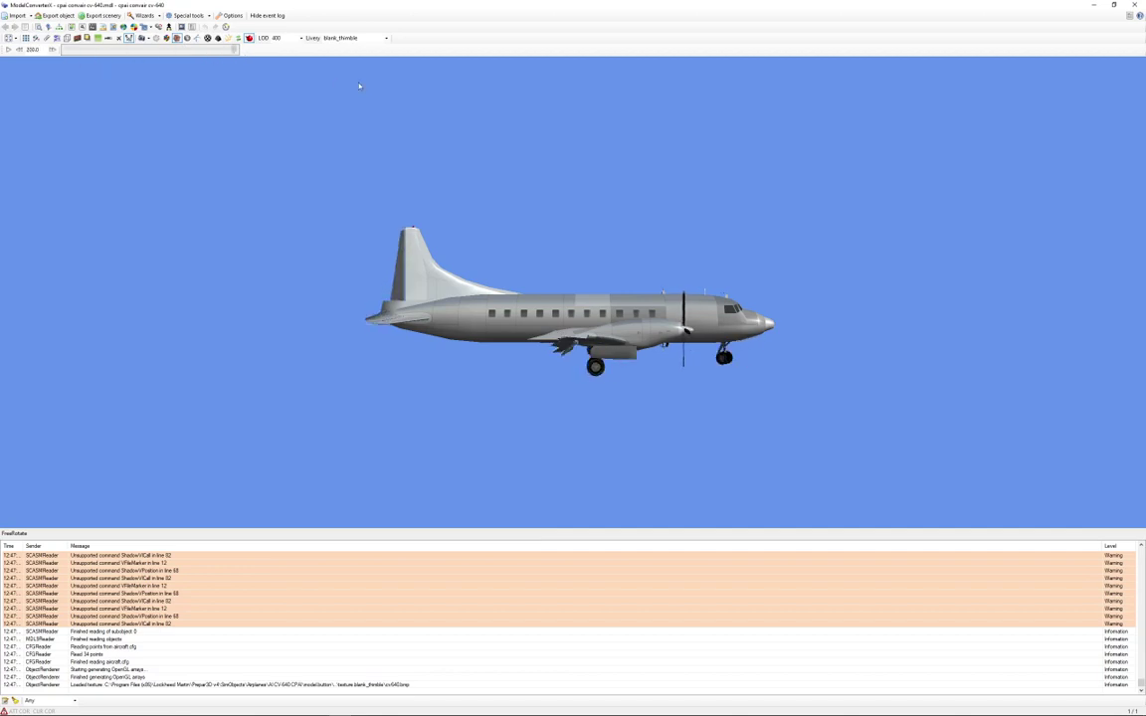
pyautogui.moveTo(398, 199); pyautogui.dragTo(388, 348)
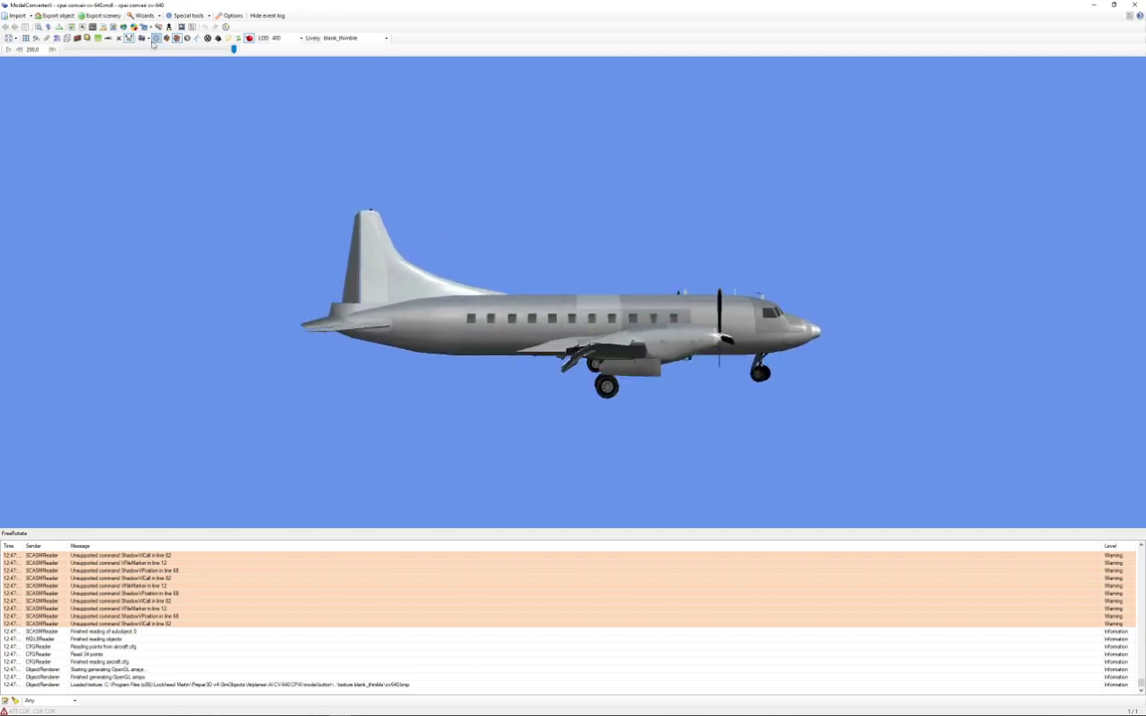
# Export the Convair as a P3D v4.4 MDL object, replacing CPAI Convair CV-640.mdl in model.button
pyautogui.click(55, 16)
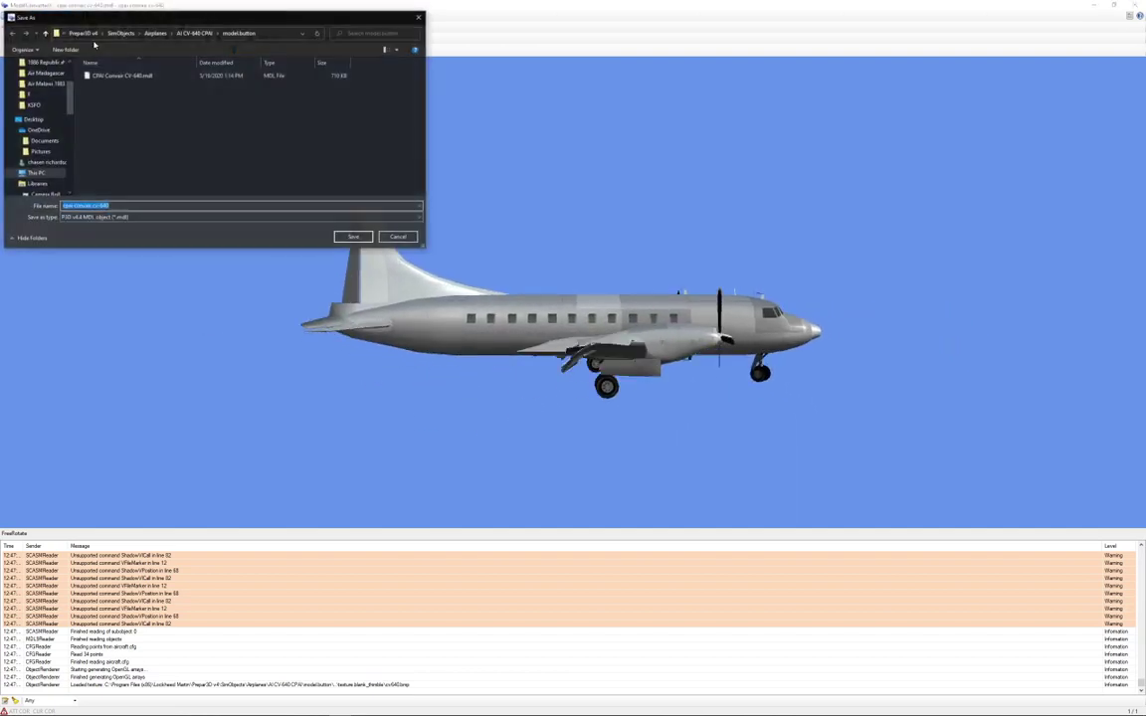
pyautogui.click(171, 220)
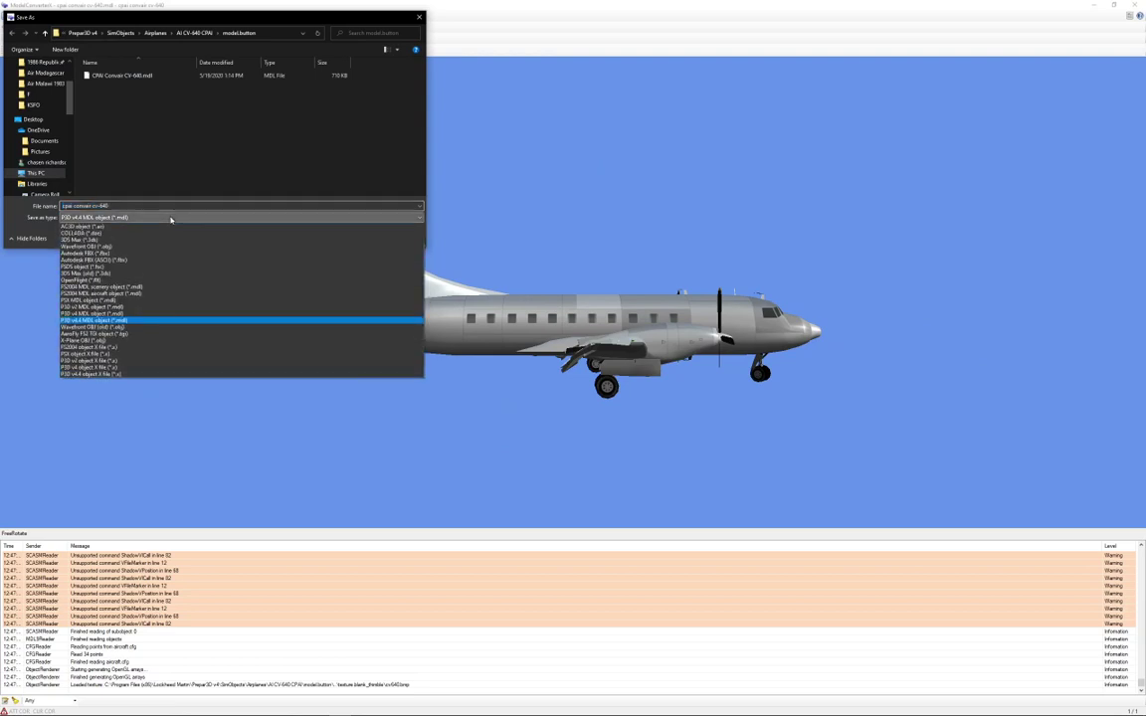
pyautogui.click(78, 323)
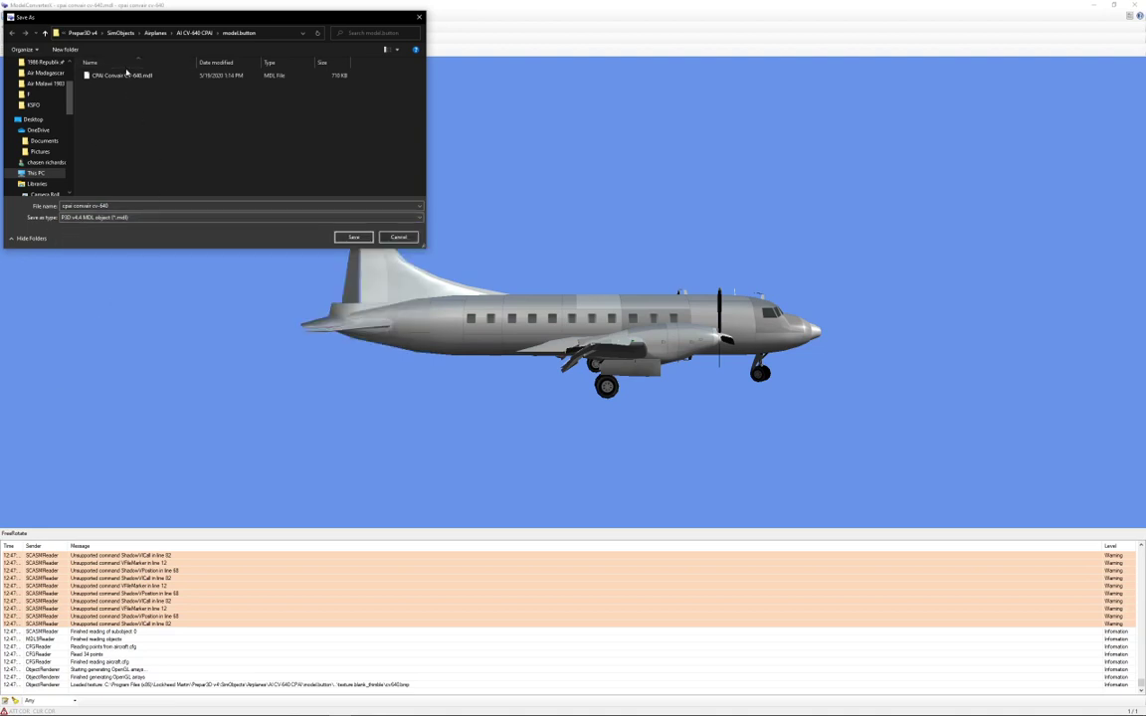
pyautogui.doubleClick(148, 77)
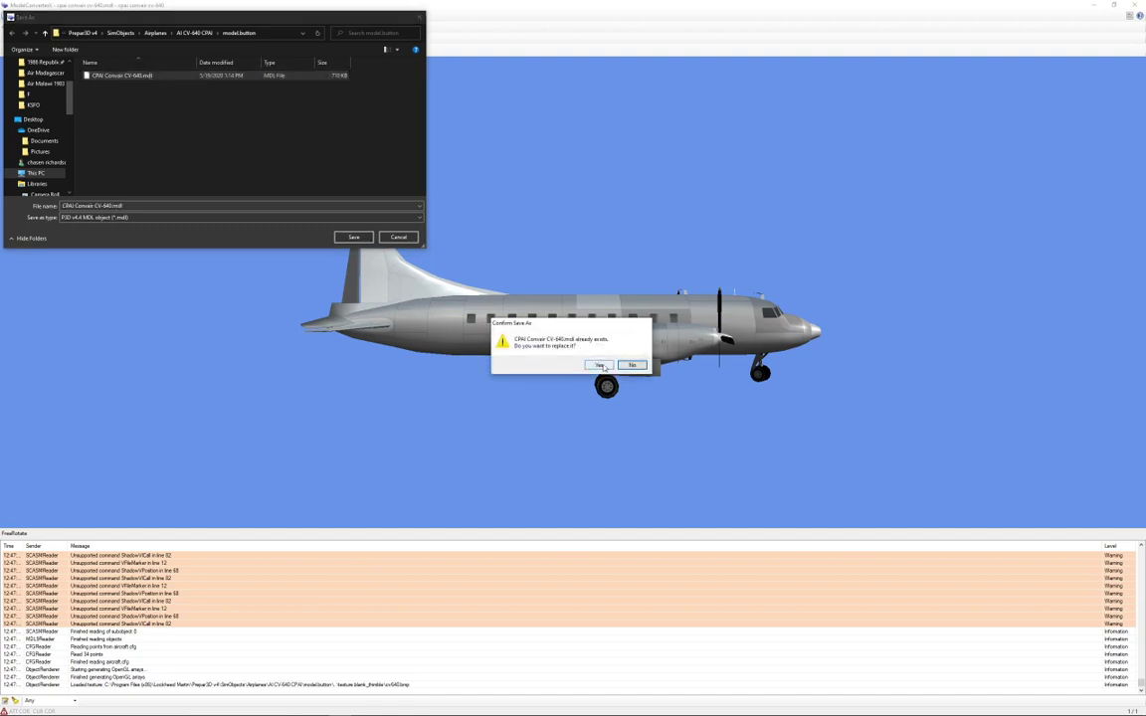
pyautogui.click(599, 365)
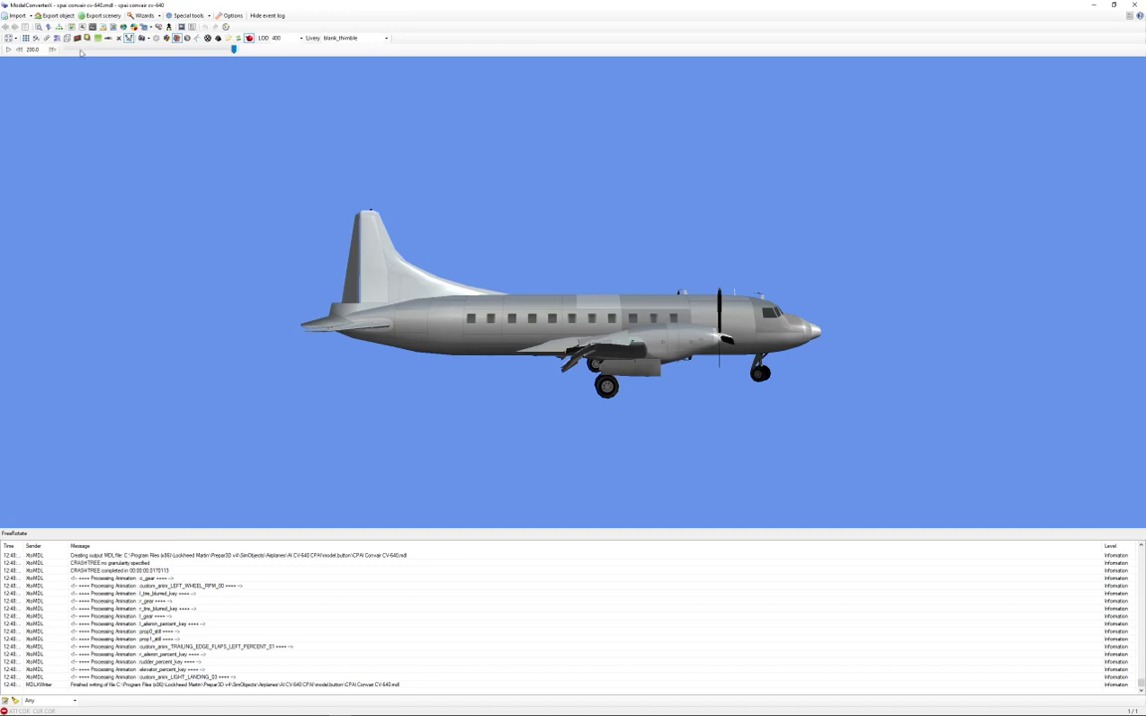
# Import CPAI Convair CV-640.mdl from the model.noradar folder and dismiss the loading message
pyautogui.click(16, 15)
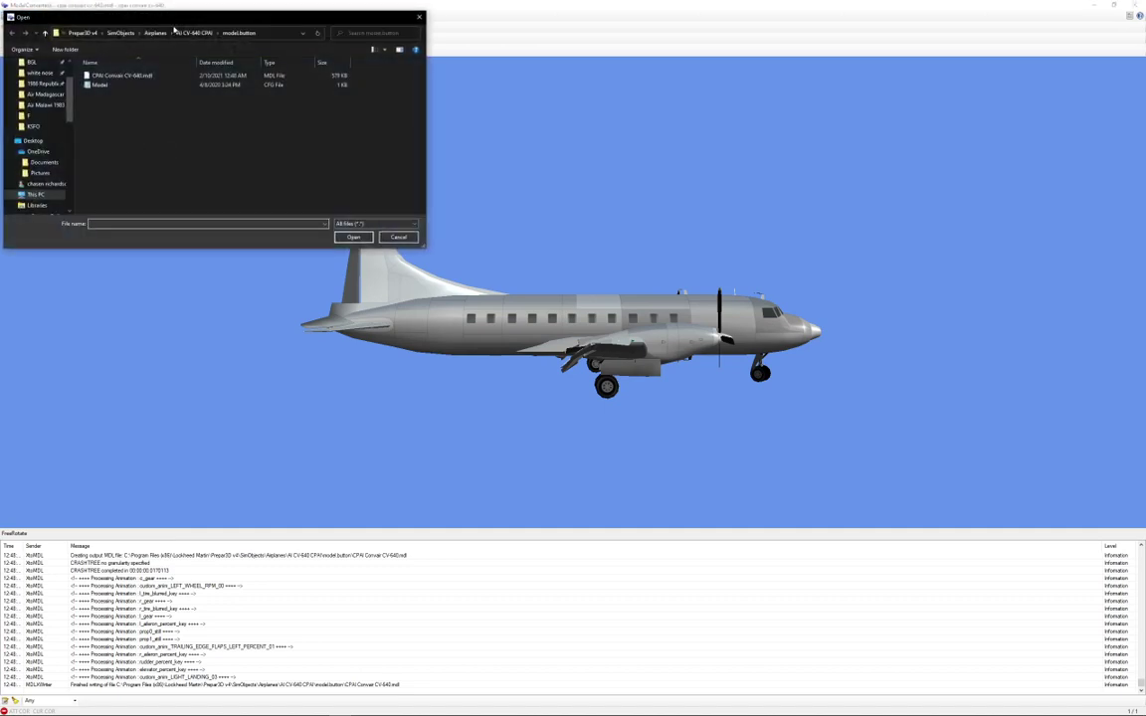
pyautogui.click(191, 32)
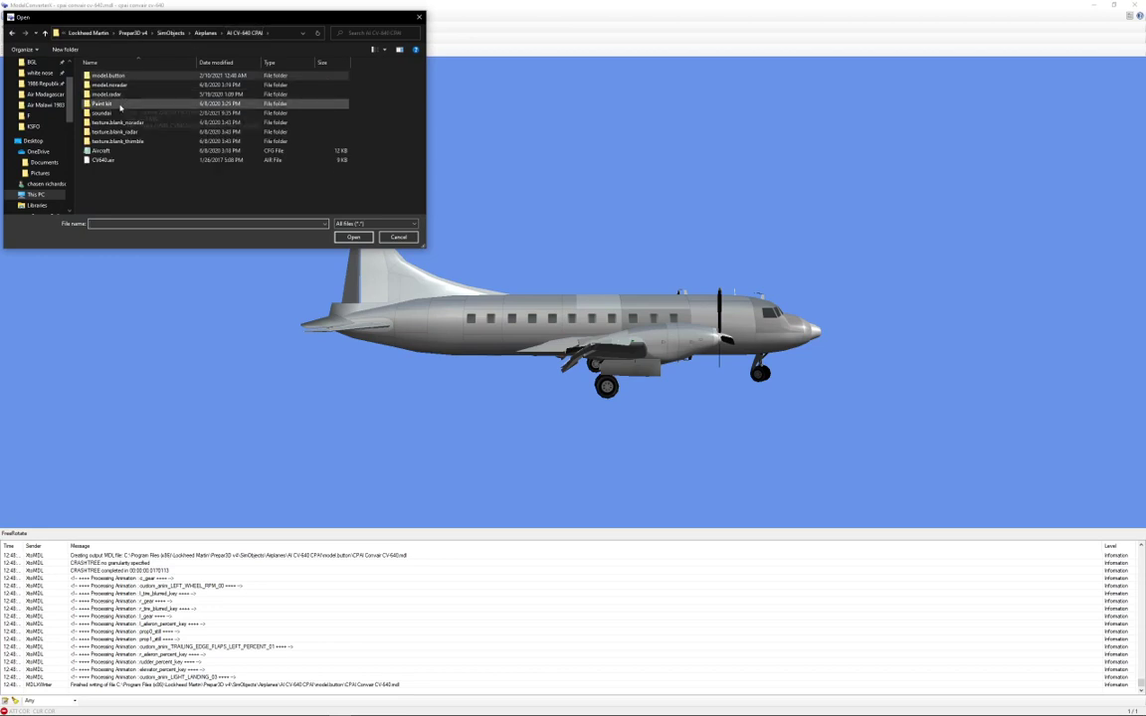
pyautogui.doubleClick(115, 94)
pyautogui.doubleClick(98, 77)
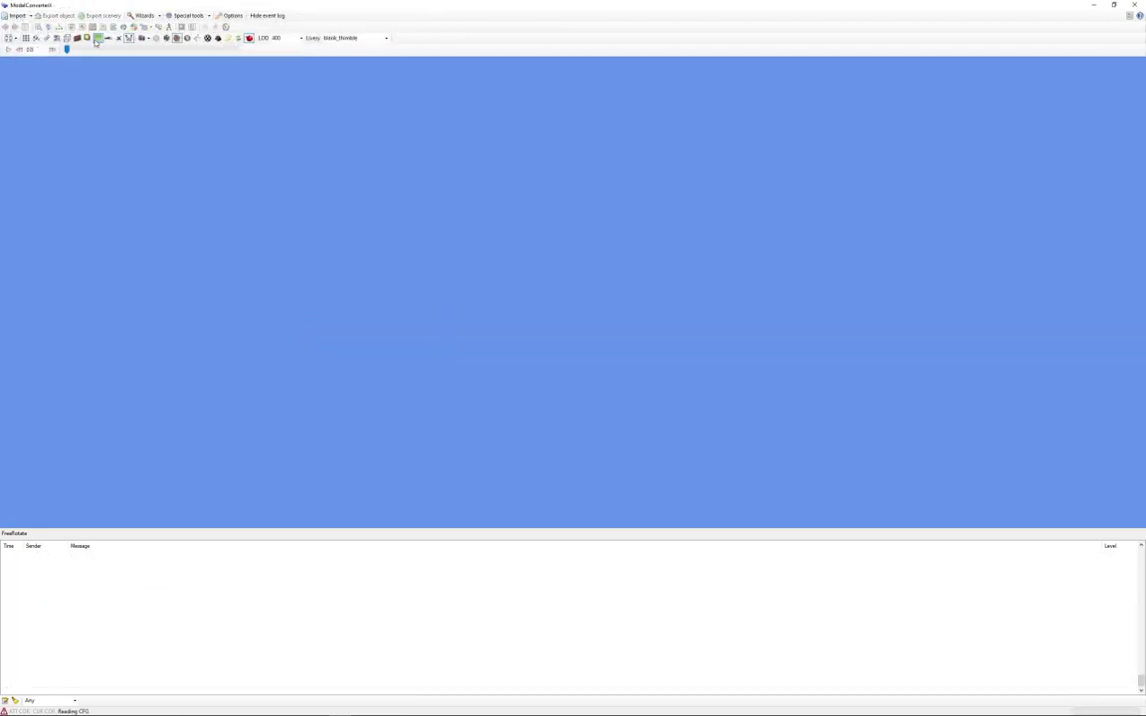
pyautogui.click(217, 184)
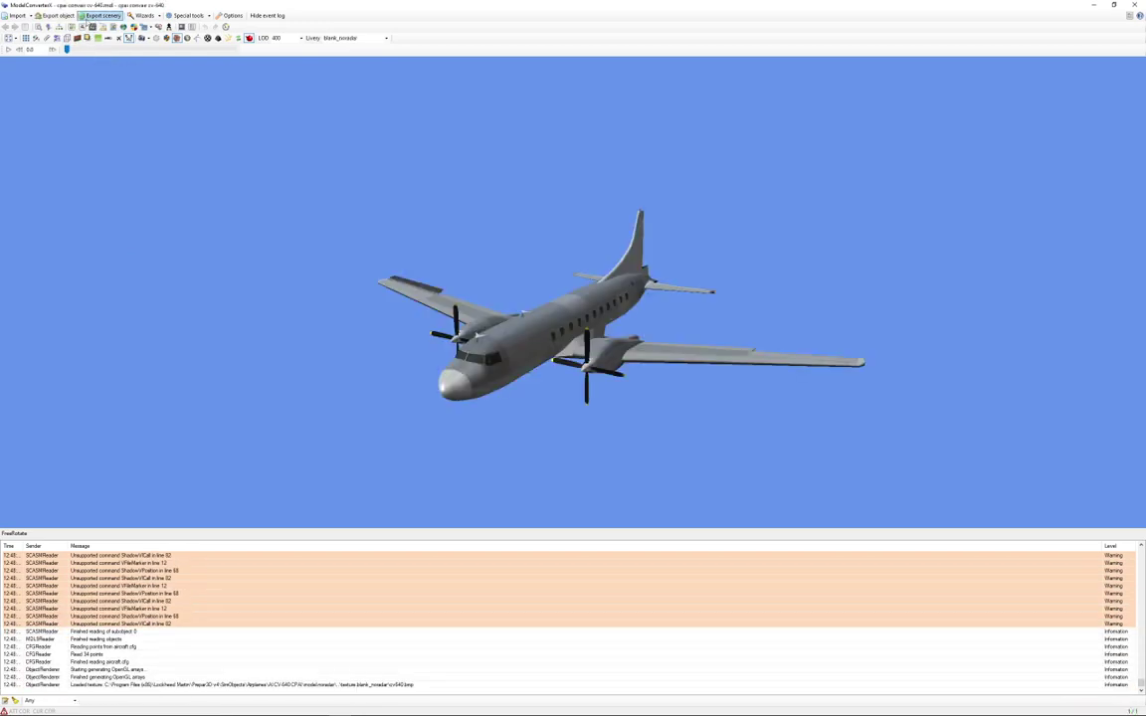
# Re-export the no-radar model over its existing MDL, then browse back to the AI CV-640 CPAI folder
pyautogui.click(94, 16)
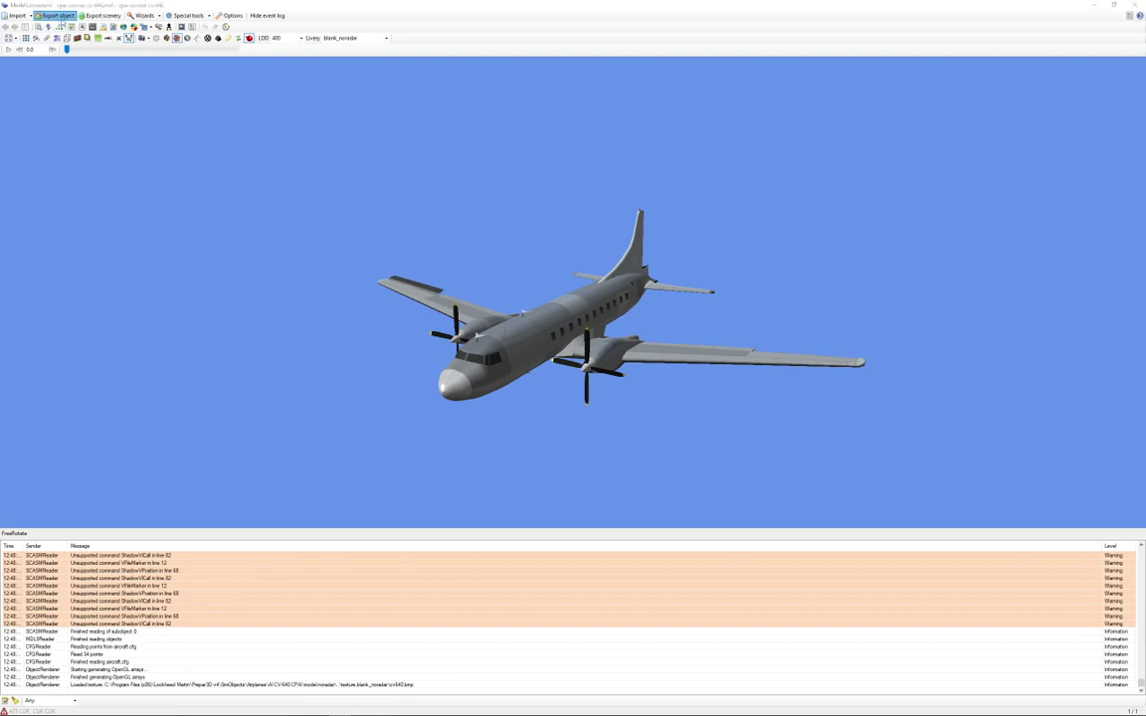
pyautogui.click(362, 238)
pyautogui.press('y')
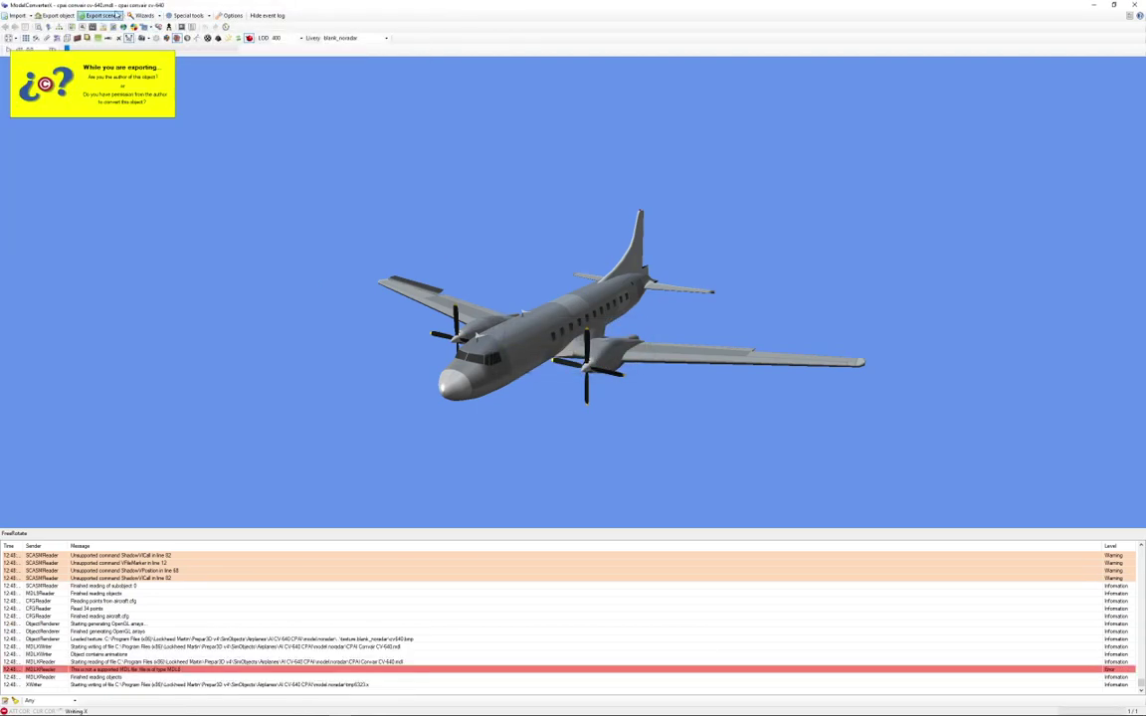
pyautogui.click(15, 16)
pyautogui.click(185, 33)
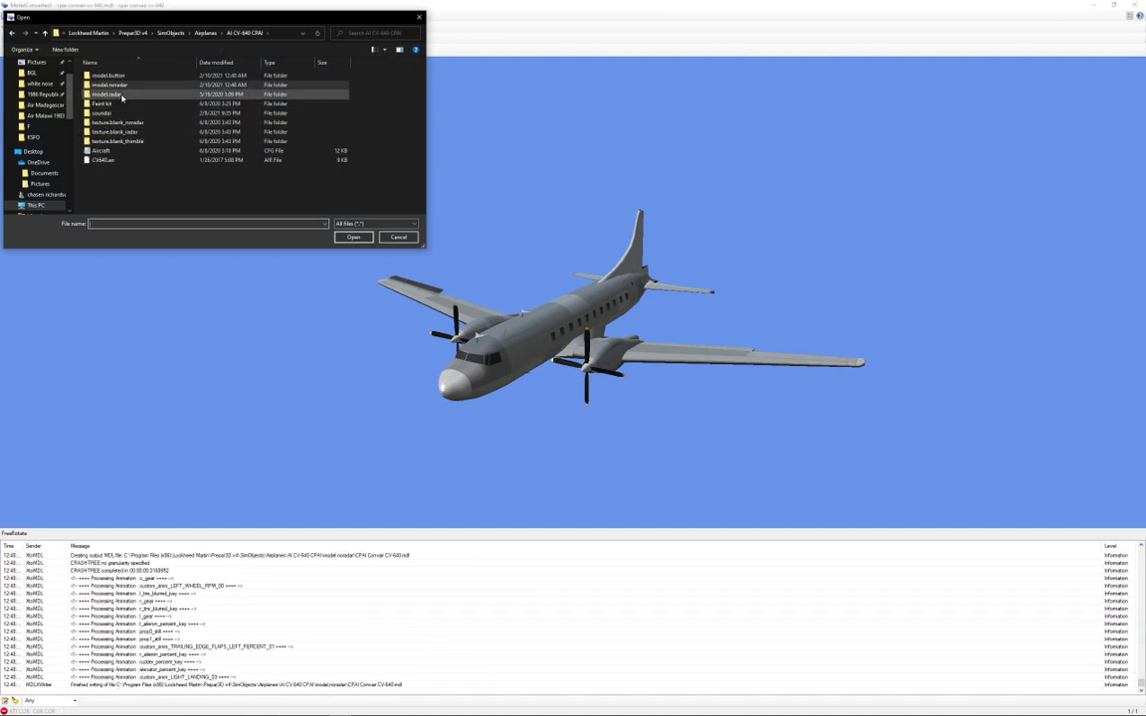
# Open the model.radar folder's Model.cfg in Notepad via Edit
pyautogui.doubleClick(119, 94)
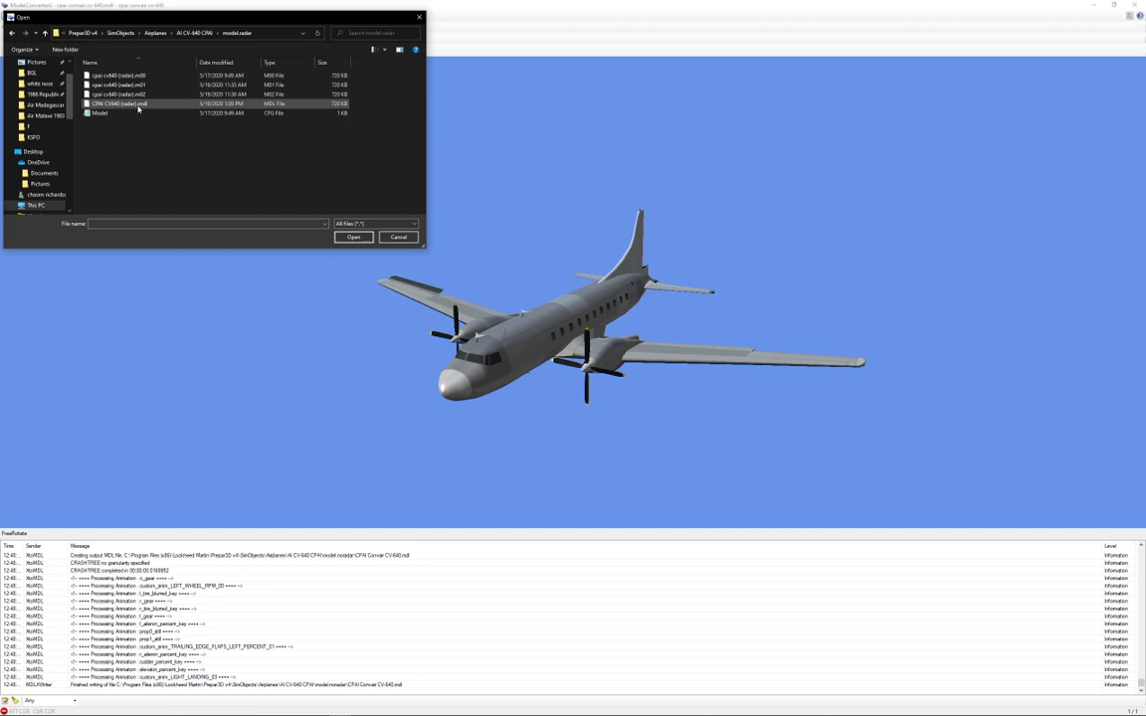
pyautogui.click(99, 112)
pyautogui.rightClick(102, 114)
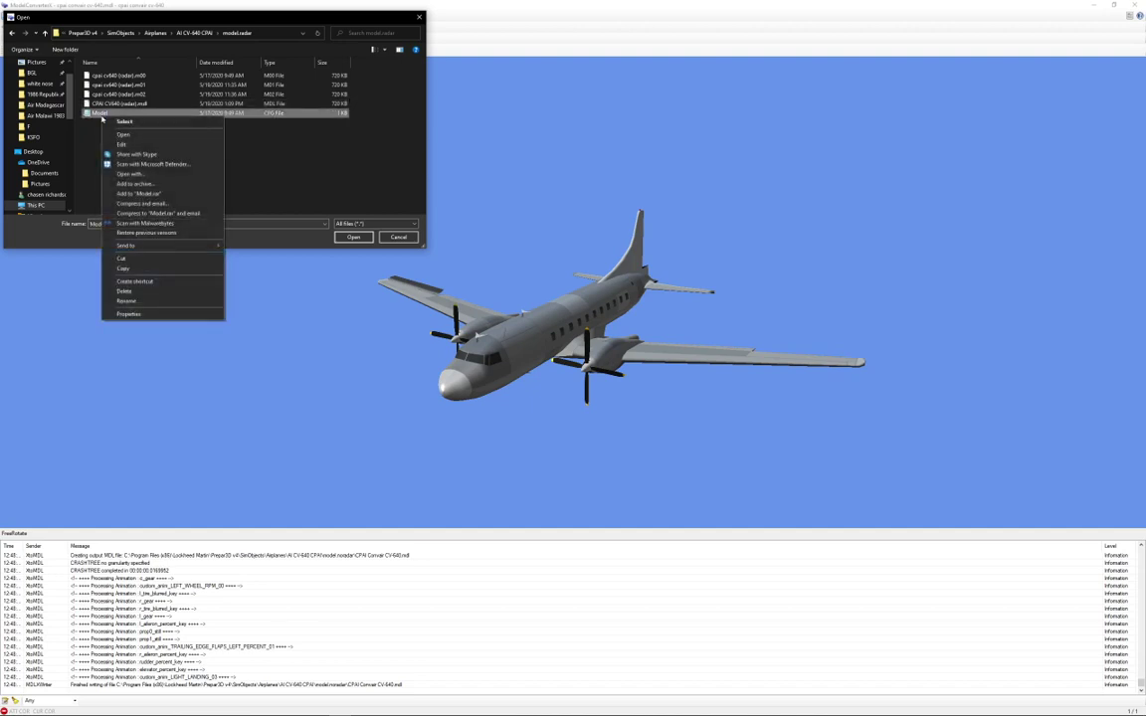
pyautogui.click(121, 133)
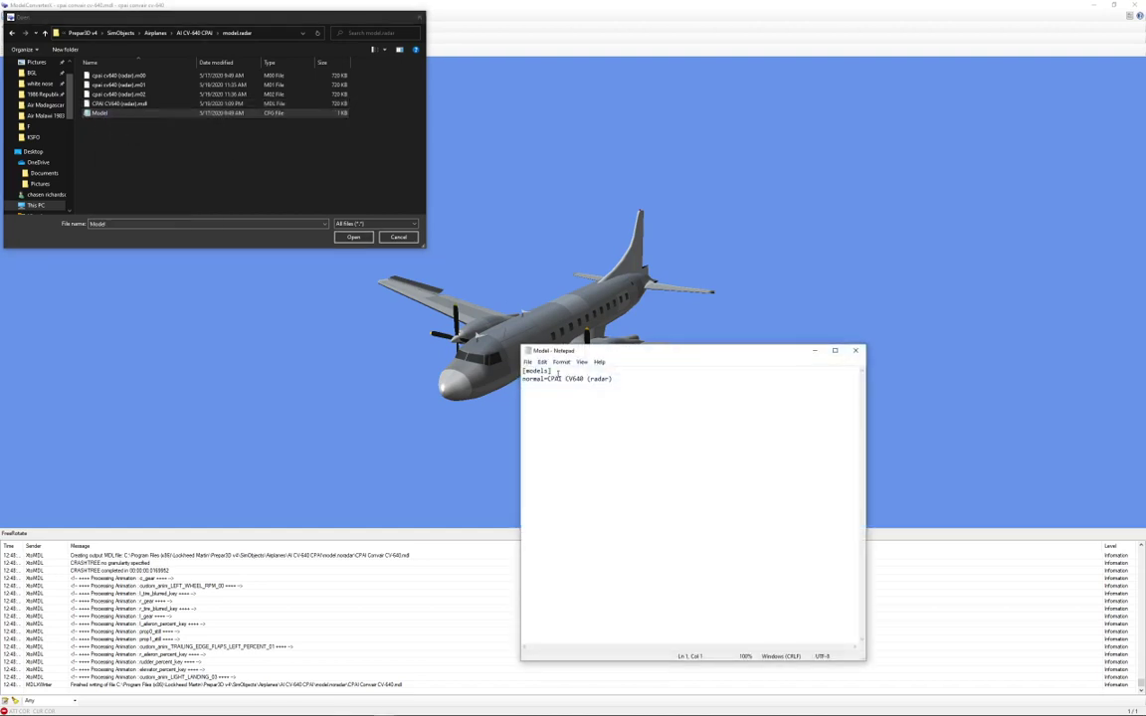
# Highlight the normal= entry to confirm it reads CPAI CV640 (radar)
pyautogui.moveTo(546, 379); pyautogui.dragTo(612, 379)
pyautogui.click(562, 384)
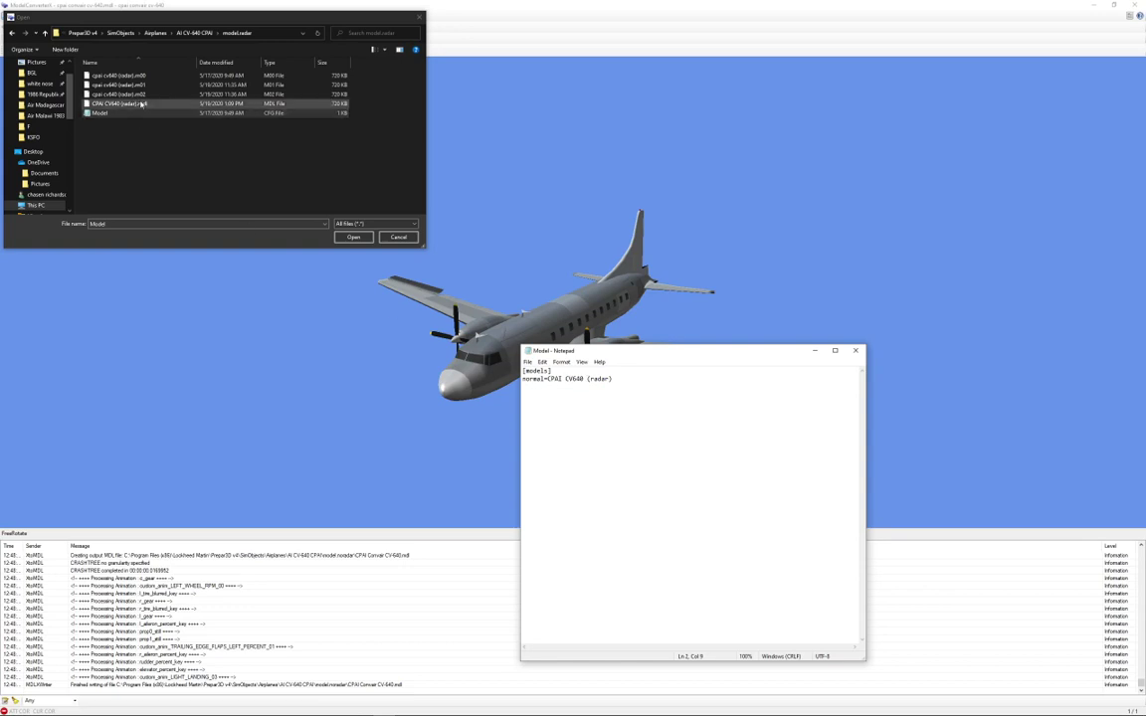
pyautogui.moveTo(613, 379); pyautogui.dragTo(562, 379)
pyautogui.click(562, 379)
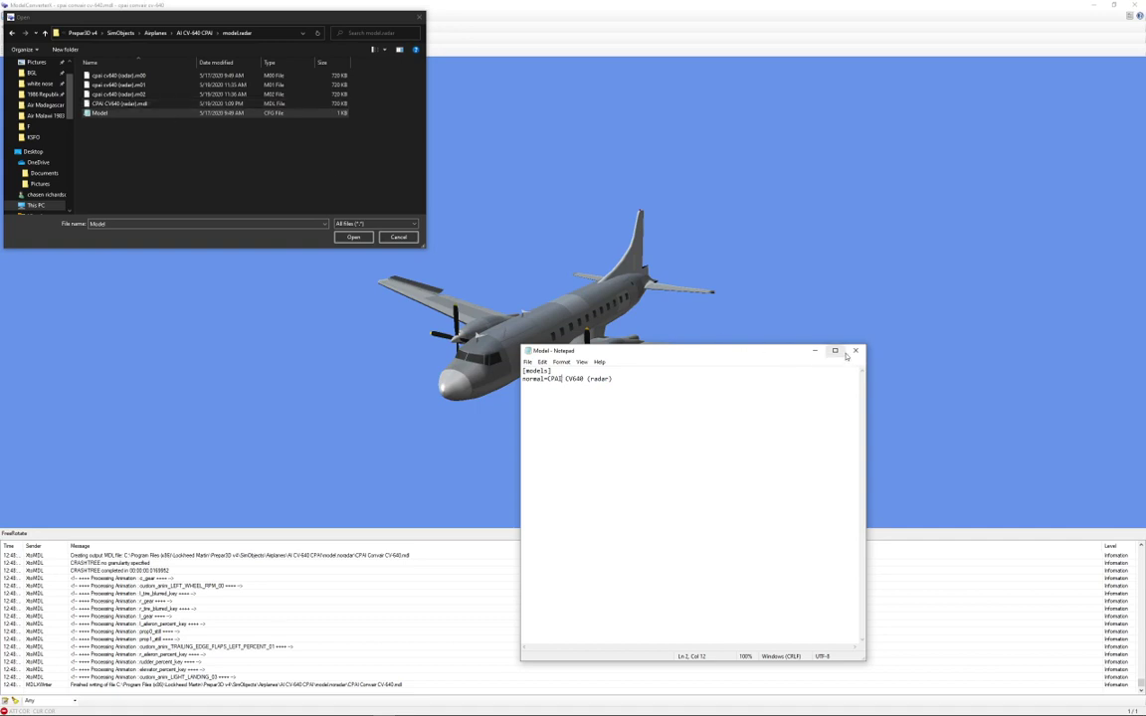
# Close Notepad and import the radar Convair model from model.radar, dismissing the message
pyautogui.click(852, 351)
pyautogui.doubleClick(150, 112)
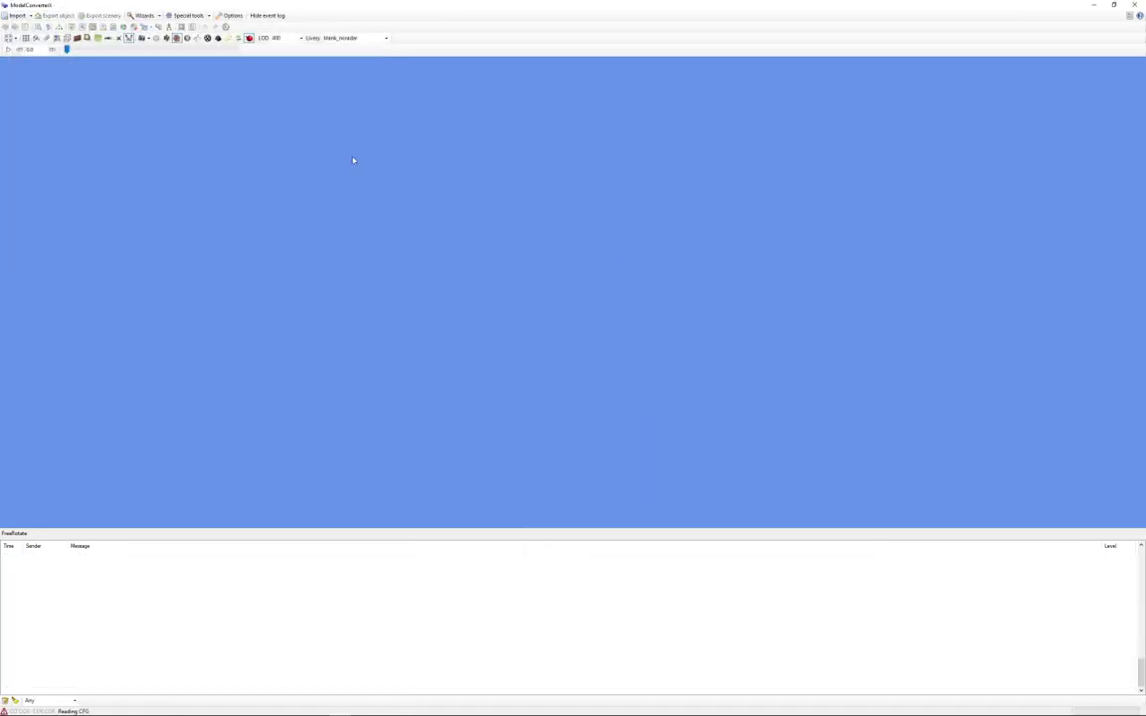
pyautogui.click(240, 193)
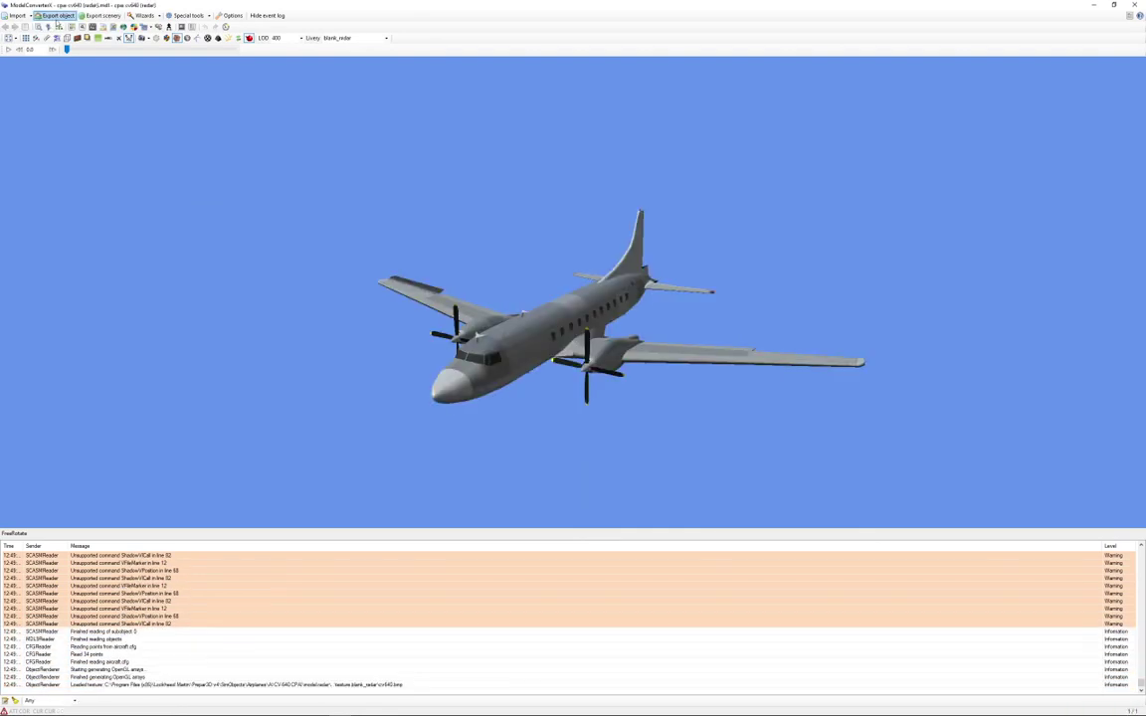
# Export the radar Convair over CPAI CV640 (radar).mdl and view its side profile
pyautogui.click(54, 16)
pyautogui.doubleClick(156, 77)
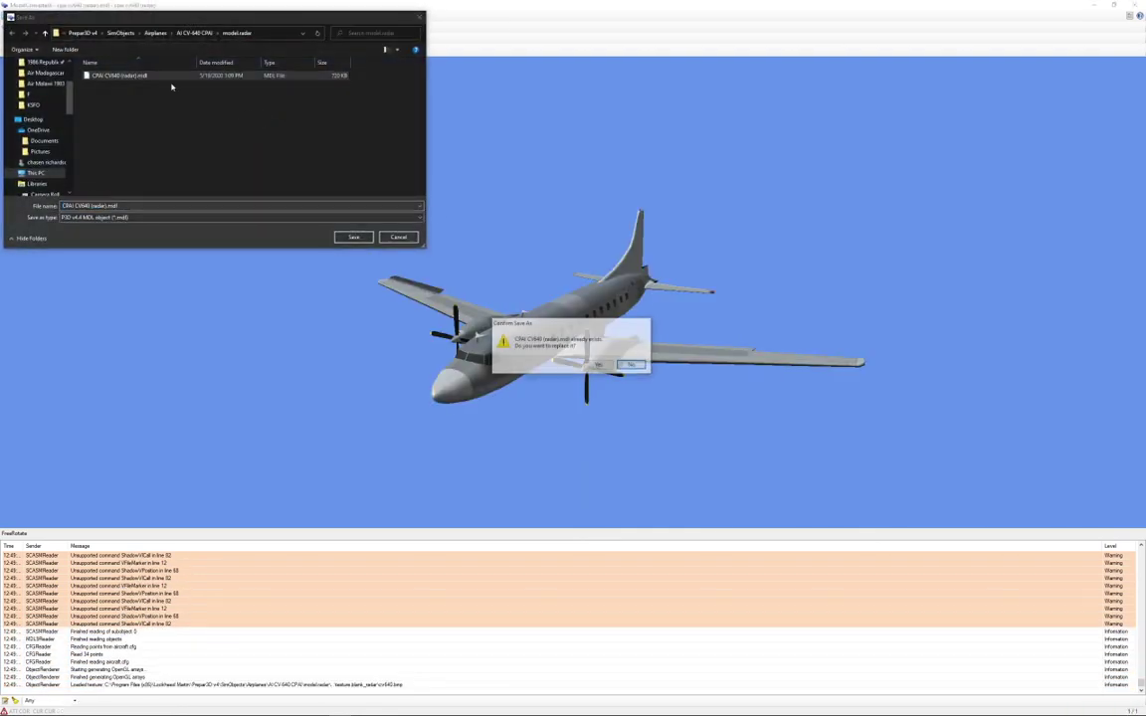
pyautogui.click(596, 364)
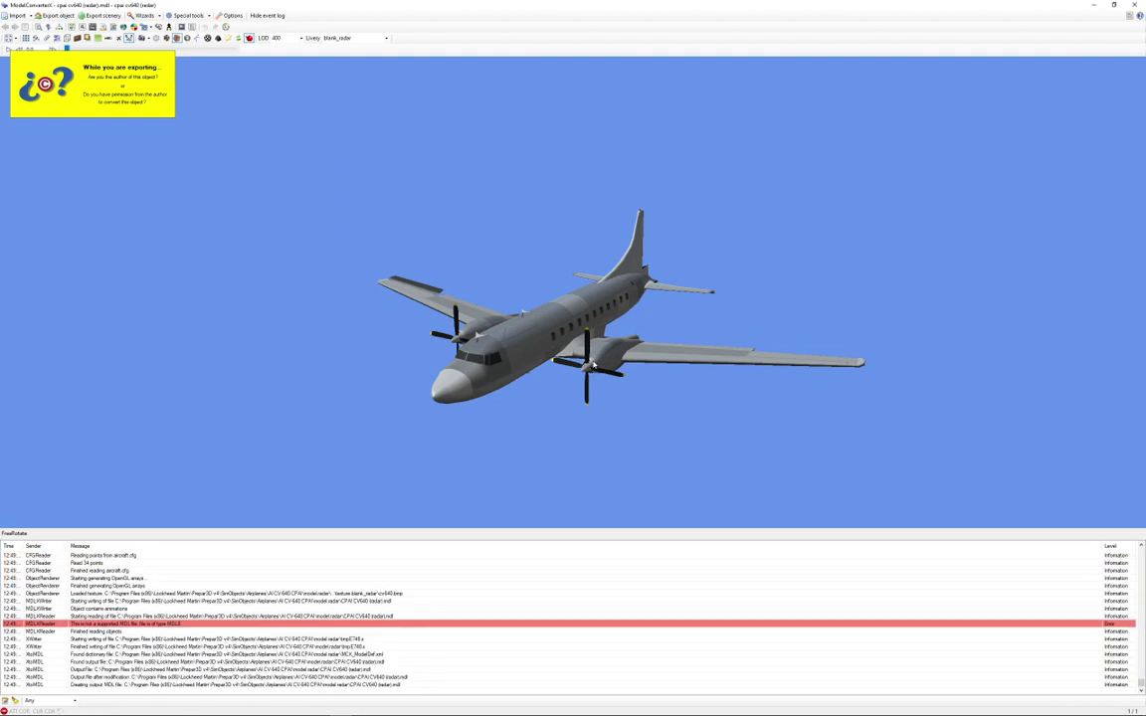
pyautogui.moveTo(590, 381); pyautogui.dragTo(635, 366)
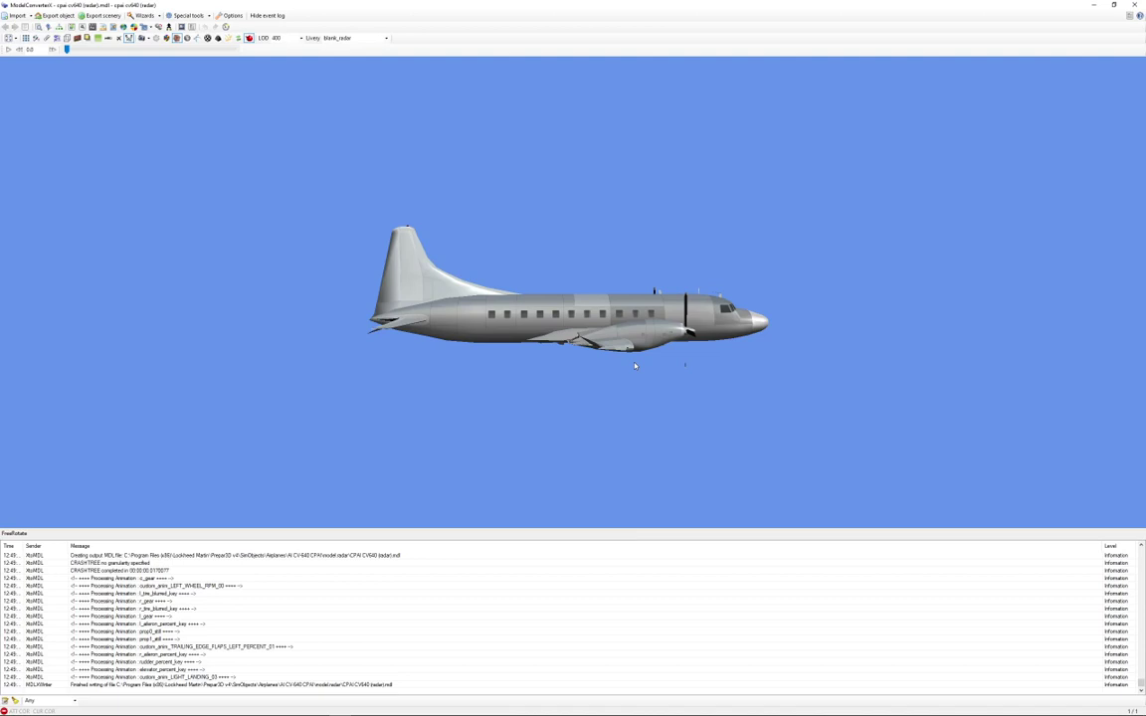
pyautogui.moveTo(744, 378)
pyautogui.mouseDown()
pyautogui.moveTo(517, 368)
pyautogui.moveTo(728, 360)
pyautogui.moveTo(732, 299)
pyautogui.moveTo(728, 361)
pyautogui.mouseUp()
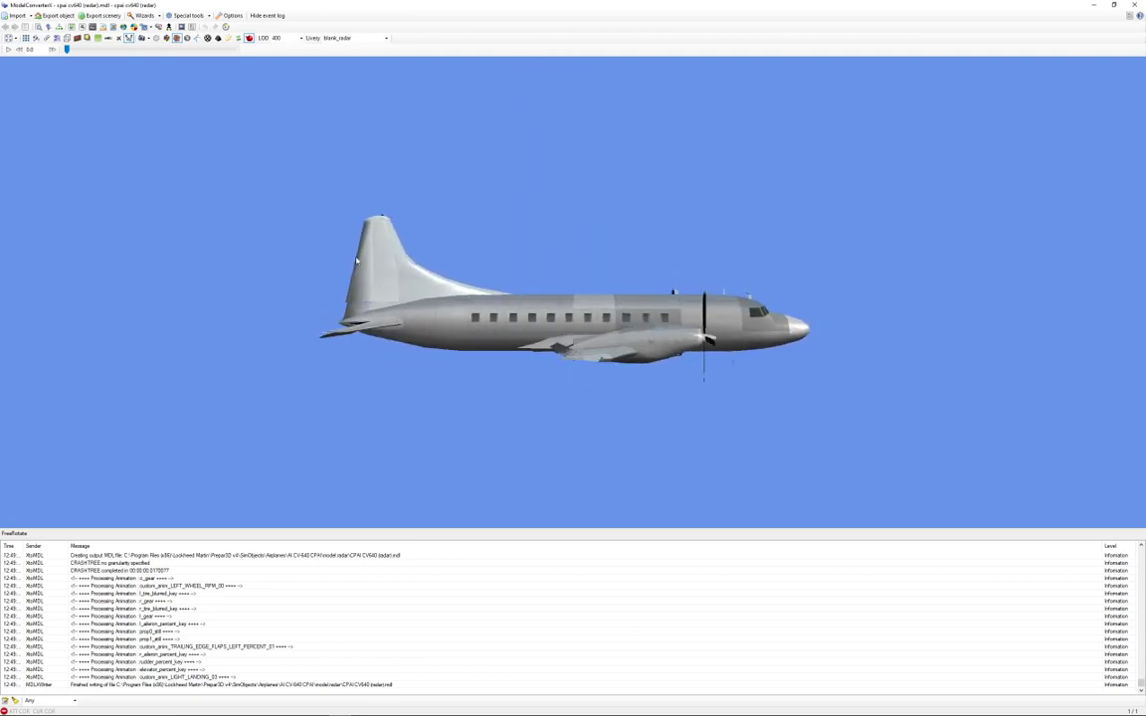